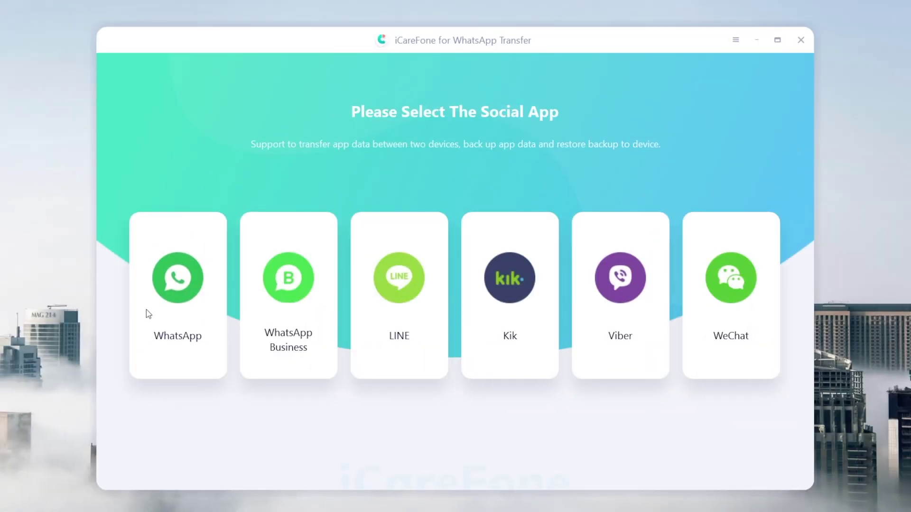
Choose WhatsApp to transfer from the iPhone 11 to the Samsung SM-A505FM
{"action": "left_click", "coordinate": [146, 310]}
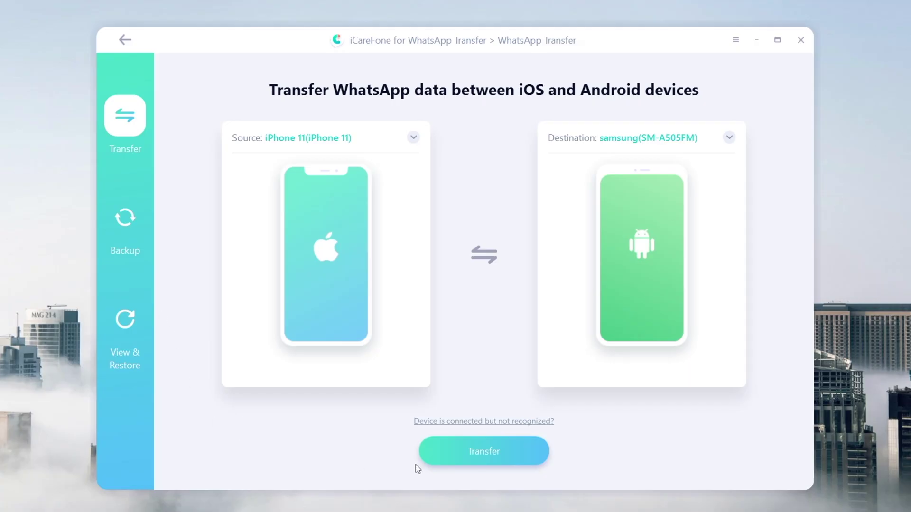
Start the WhatsApp transfer and accept overwriting the Samsung's existing WhatsApp data
{"action": "left_click", "coordinate": [465, 452]}
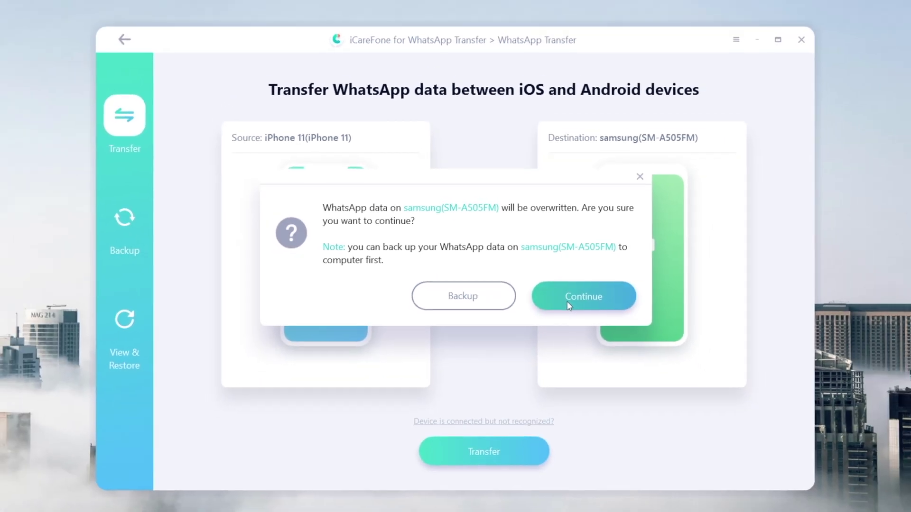
{"action": "left_click", "coordinate": [569, 305]}
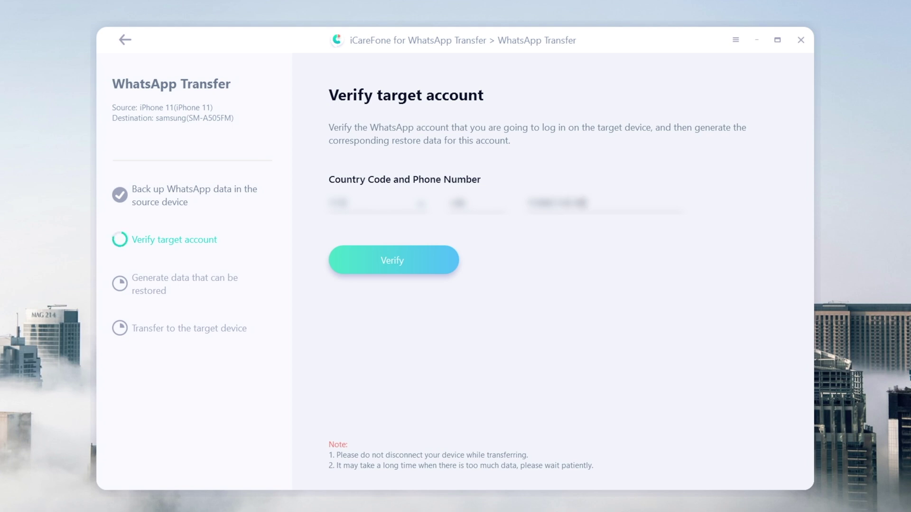
Verify the target phone number, accepting the two-step verification warning and SMS code notice
{"action": "left_click", "coordinate": [429, 273]}
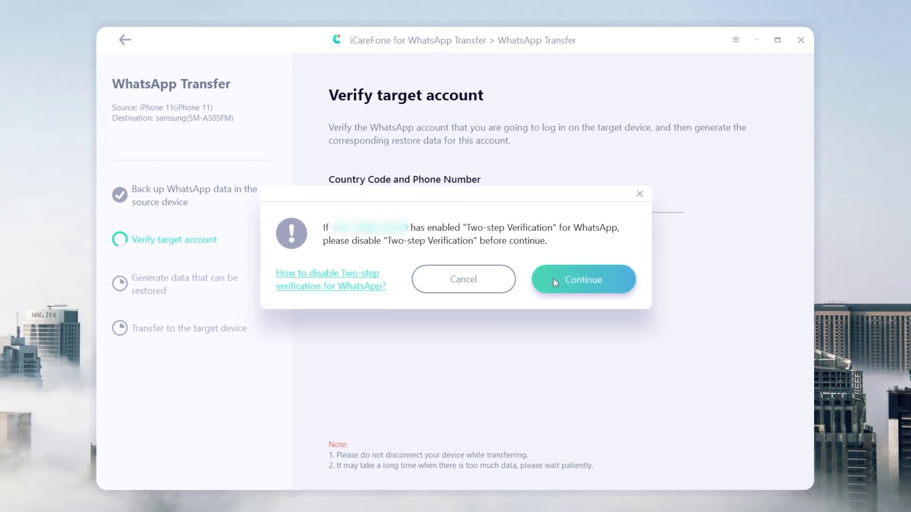
{"action": "left_click", "coordinate": [551, 279]}
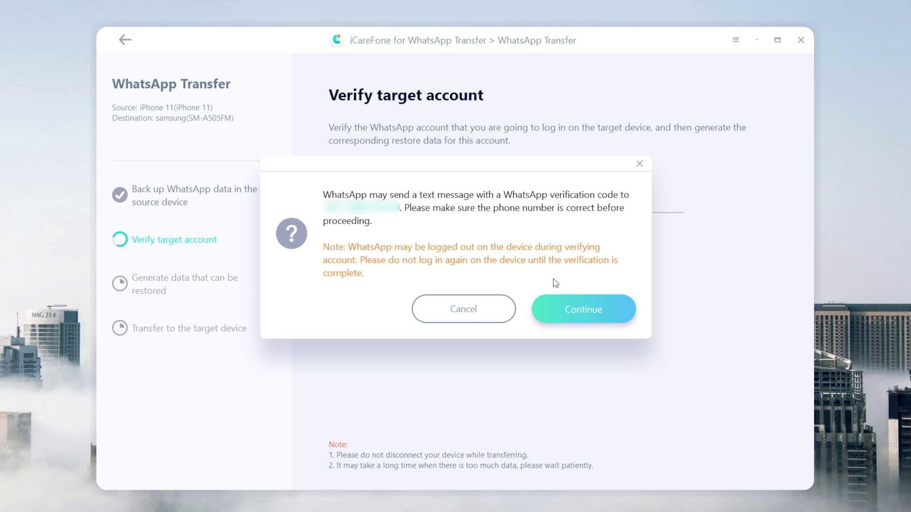
{"action": "left_click", "coordinate": [563, 311]}
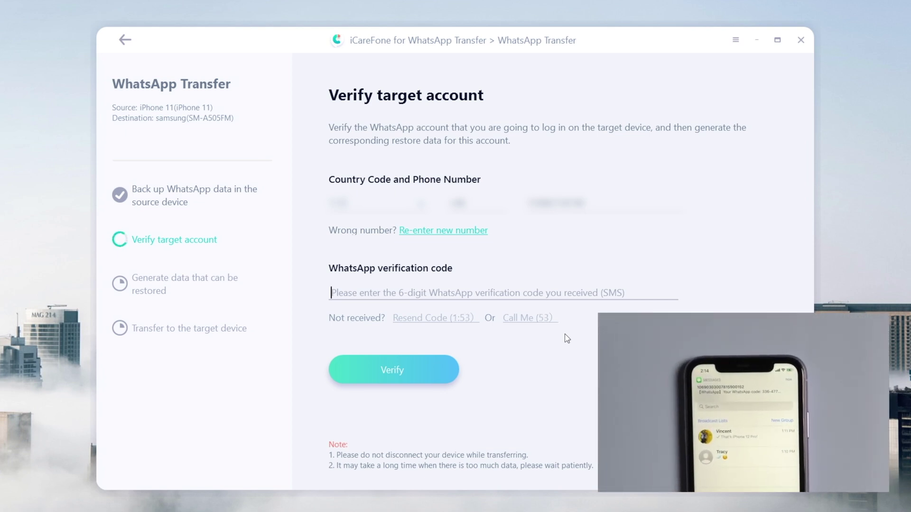
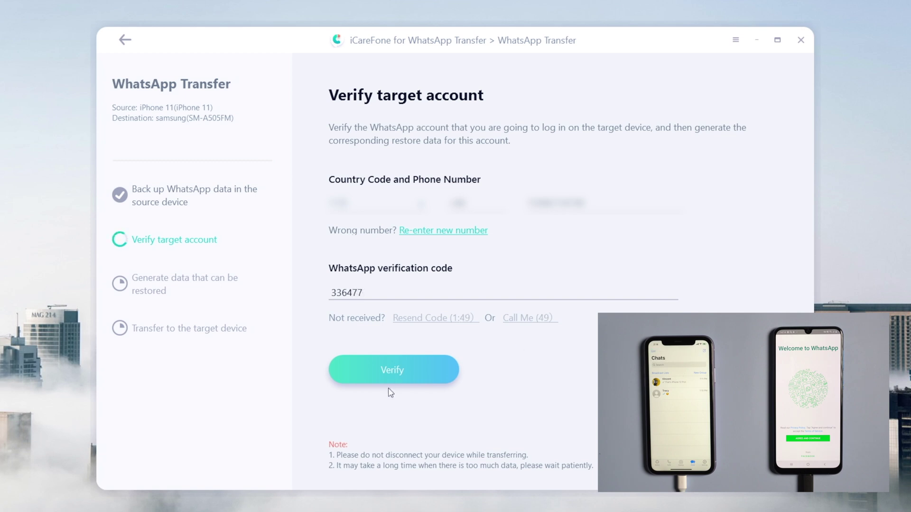